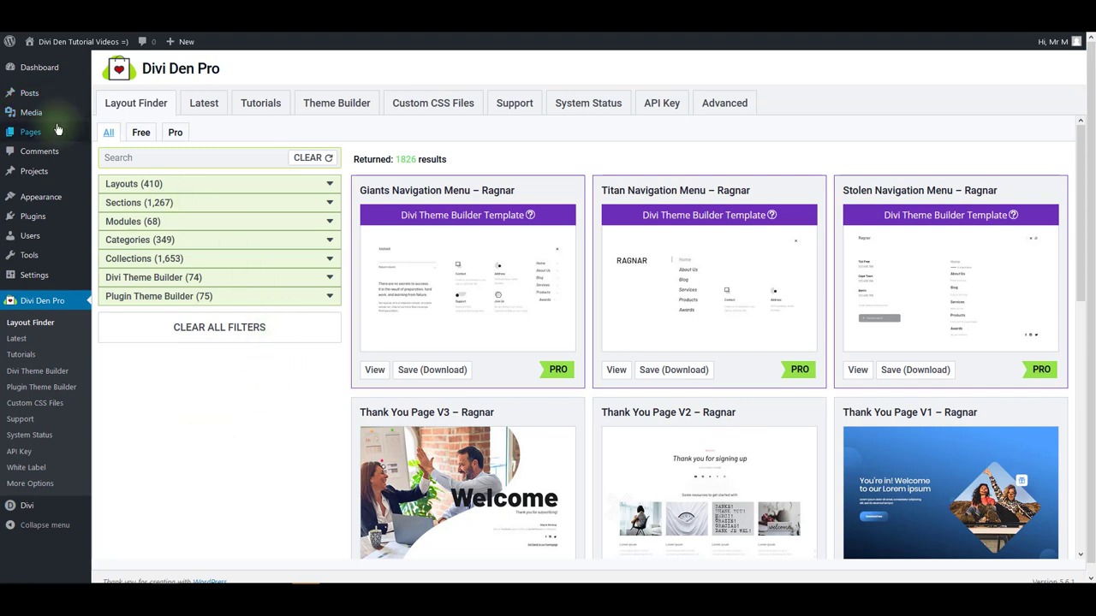
Start a new blank page from Pages > Add New in the admin sidebar
mouse_move(39, 132)
left_click(115, 150)
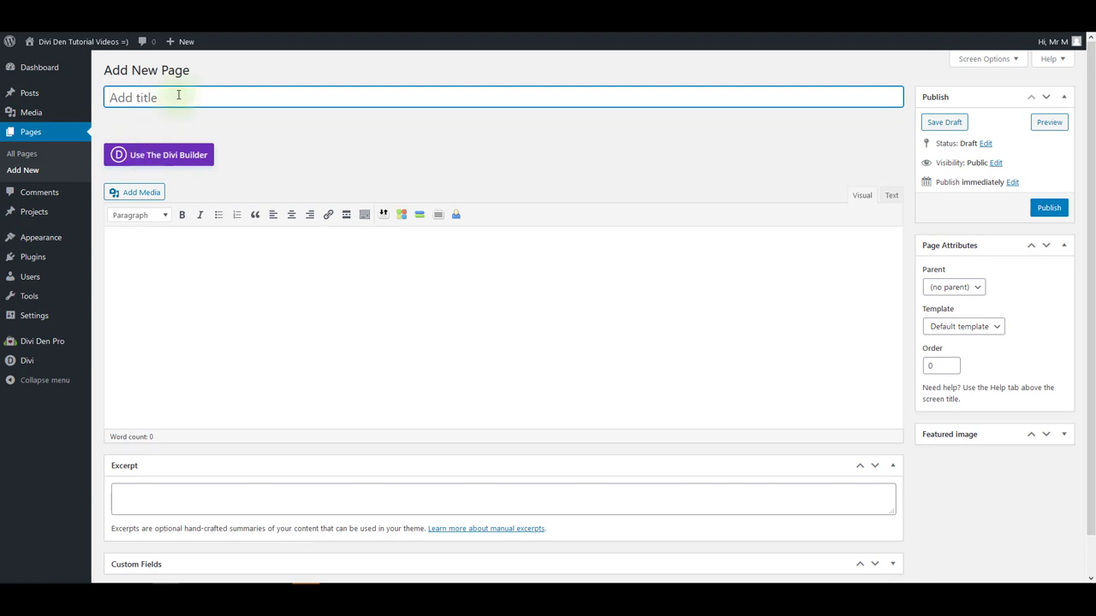
Title the page 'Coming soon' and start an empty from-scratch Divi layout without adding a row
type("Coming o")
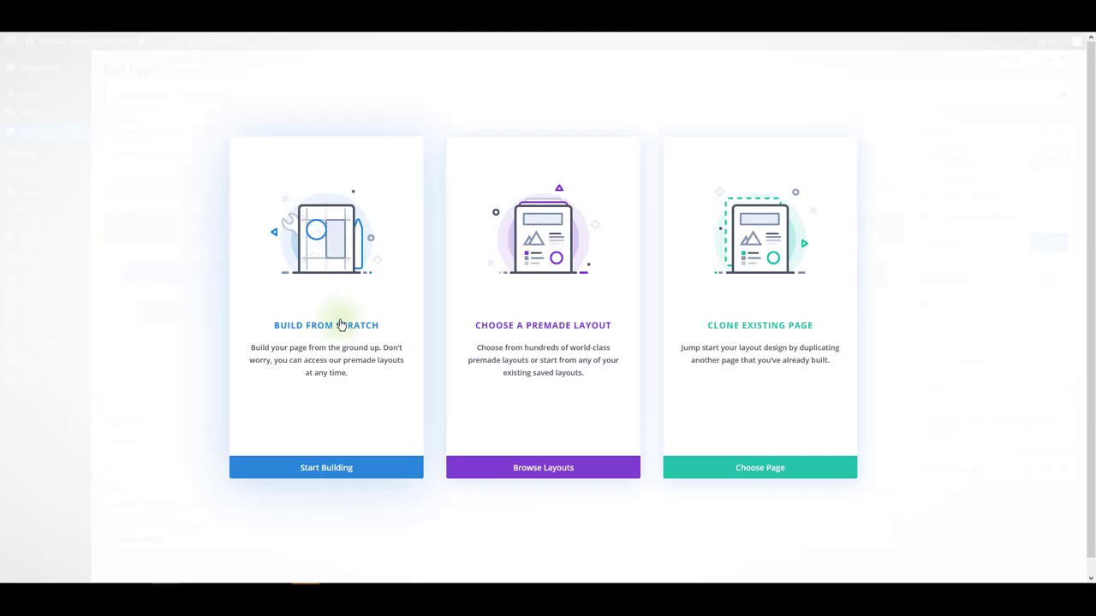
left_click(341, 324)
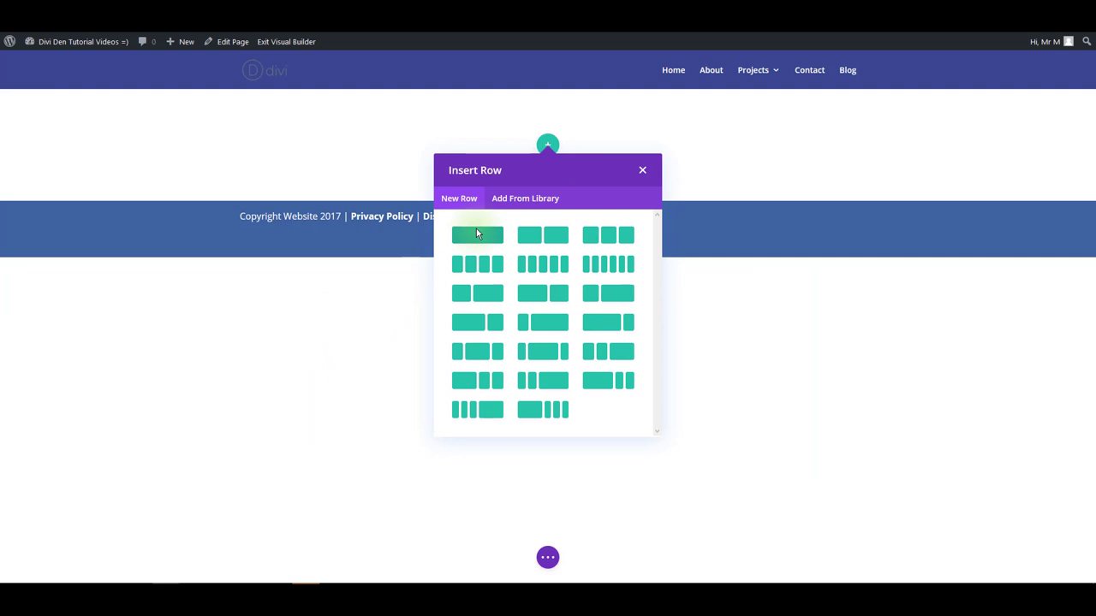
left_click(642, 170)
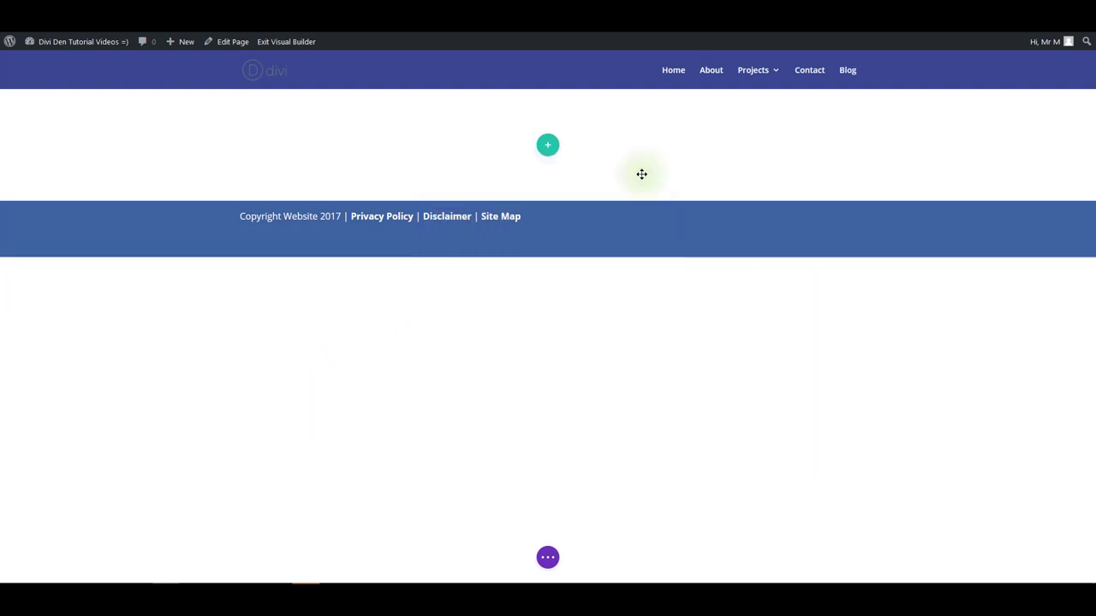
Set the mountain hiker photo as the section's background image
left_click(29, 101)
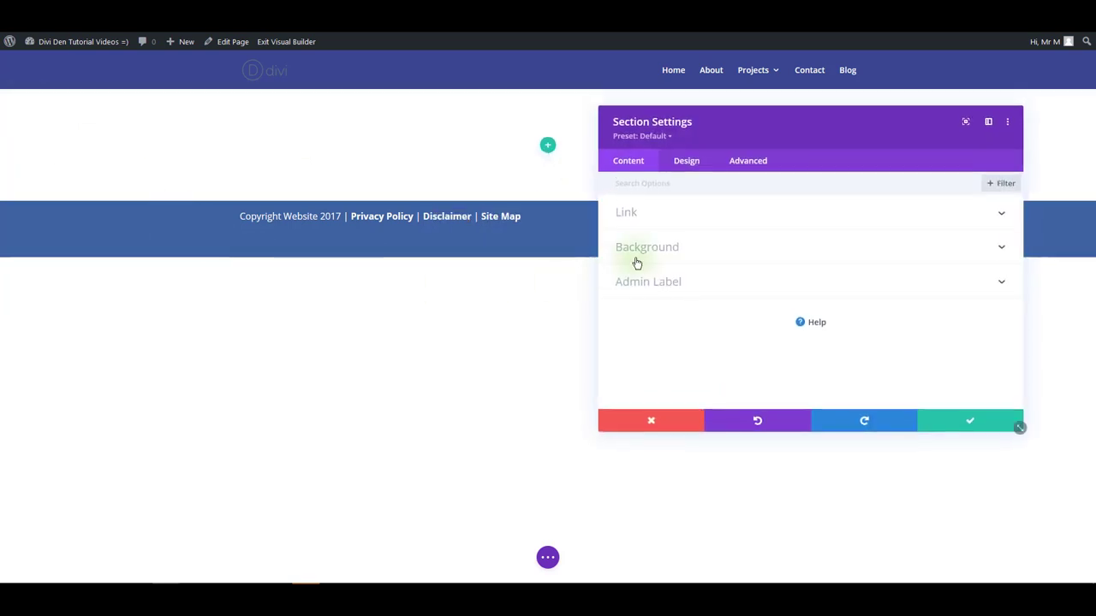
left_click(642, 250)
left_click(878, 237)
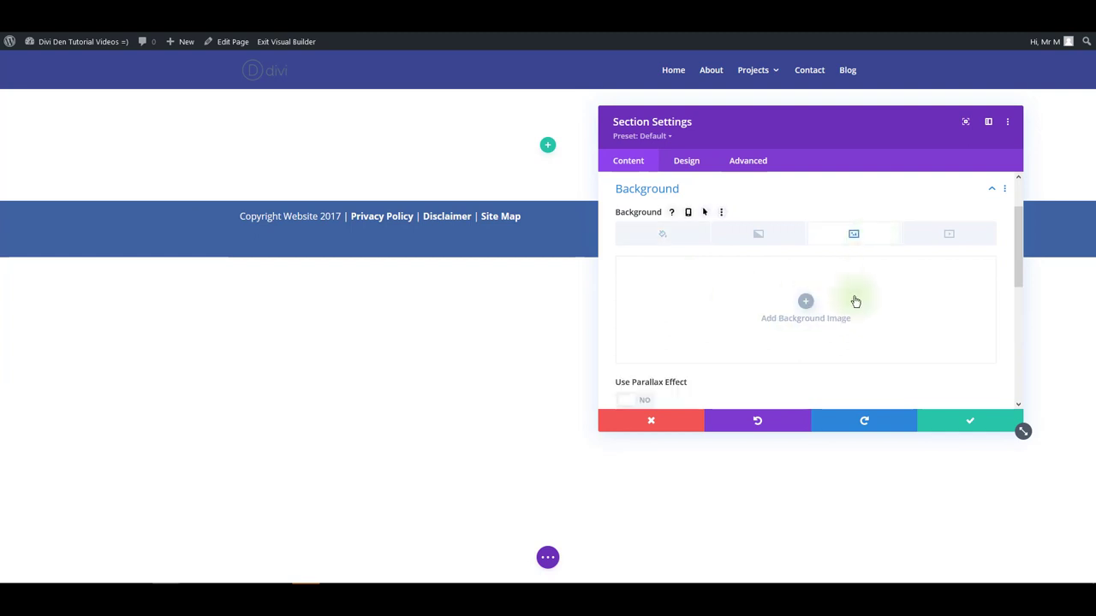
left_click(806, 301)
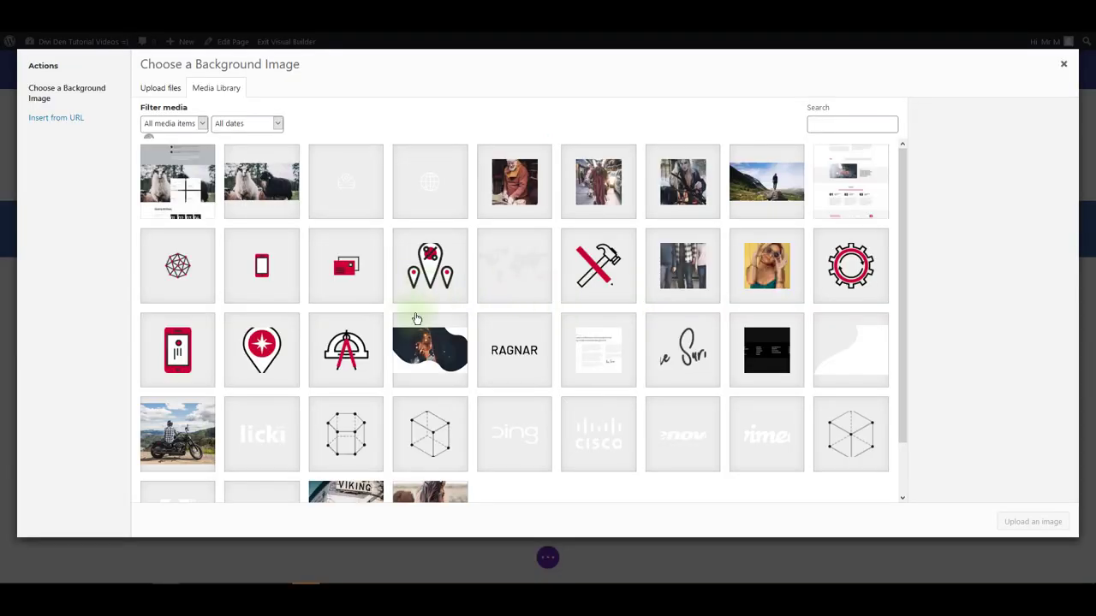
left_click(766, 182)
left_click(1023, 522)
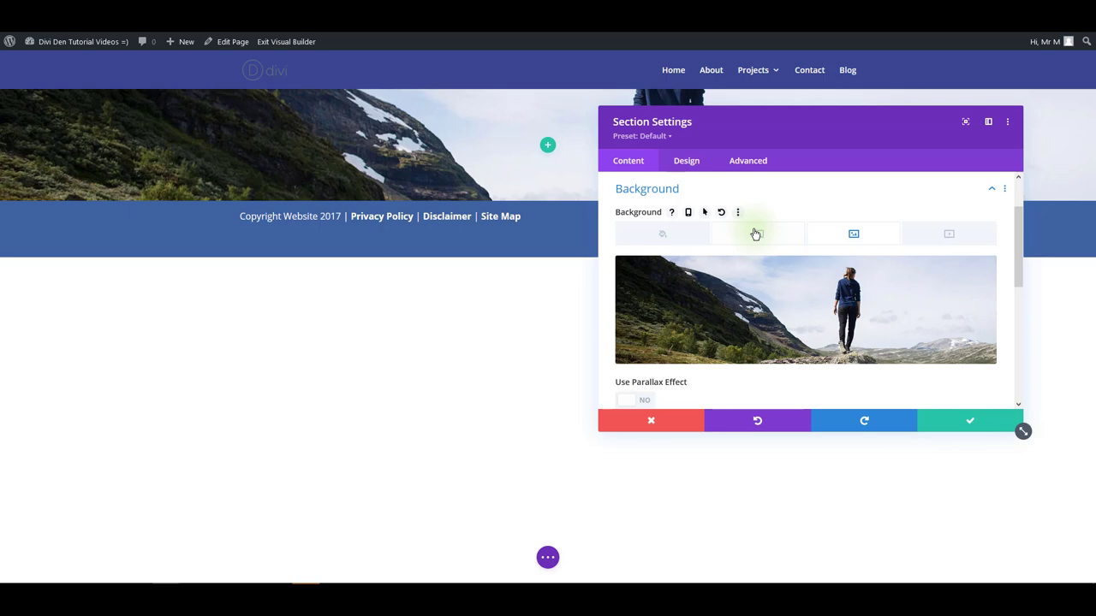
Add a black-to-black background gradient with the second colour at 0.24 opacity
left_click(756, 234)
left_click(805, 301)
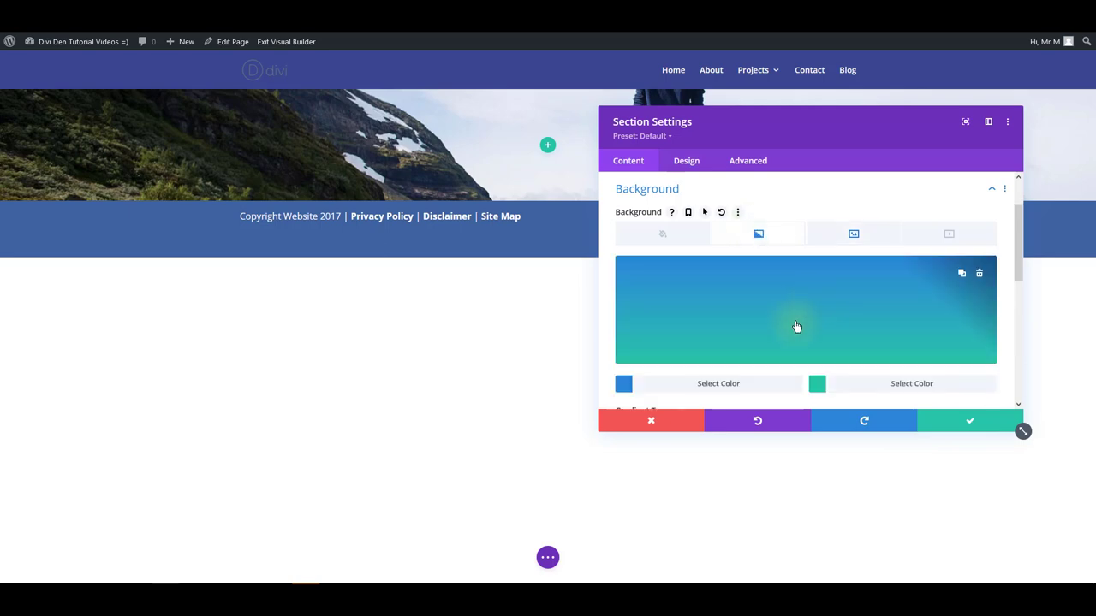
left_click(624, 385)
left_click(655, 381)
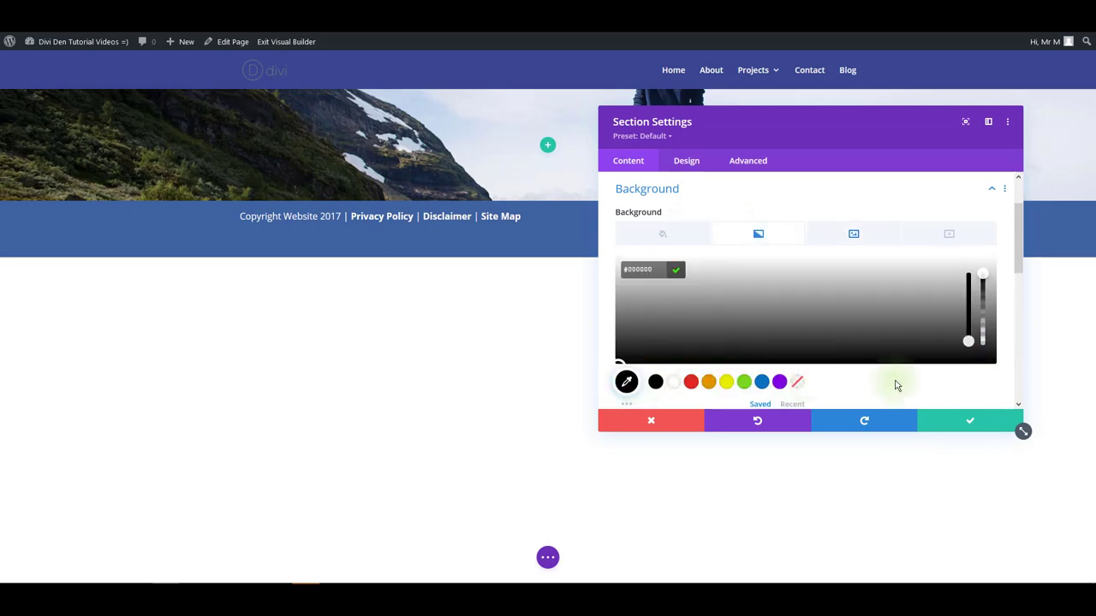
scroll(798, 378, "down", 3)
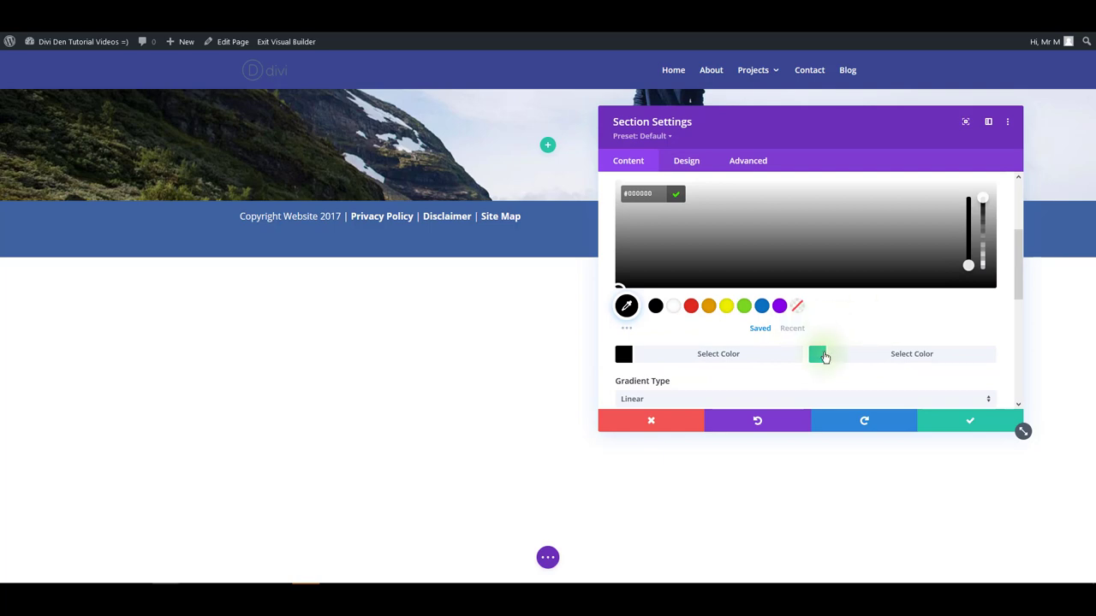
left_click(820, 355)
left_click(655, 306)
left_click_drag(982, 198, 981, 249)
left_click(896, 347)
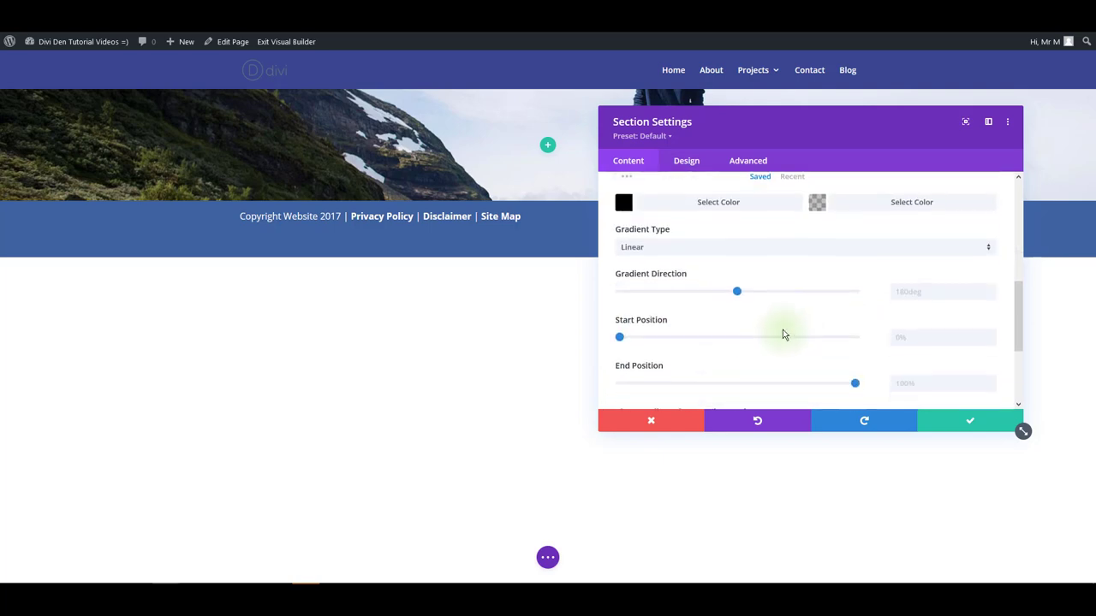
Keep the gradient Linear and place it above the image, with a semi-transparent first colour, then save
left_click(680, 256)
left_click(690, 257)
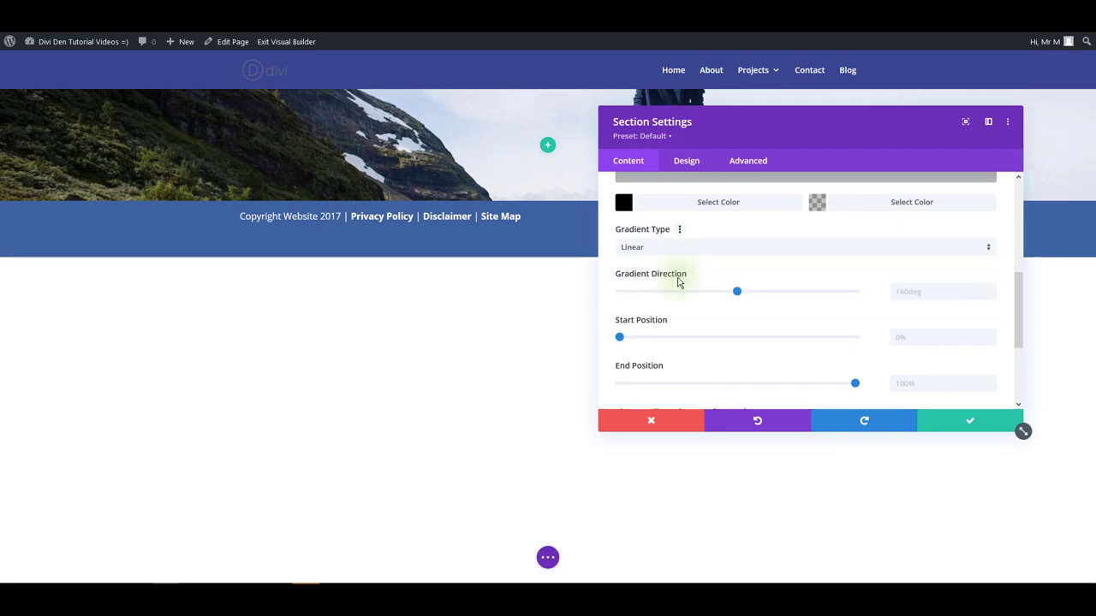
scroll(680, 282, "down", 2)
left_click(641, 291)
scroll(787, 316, "up", 4)
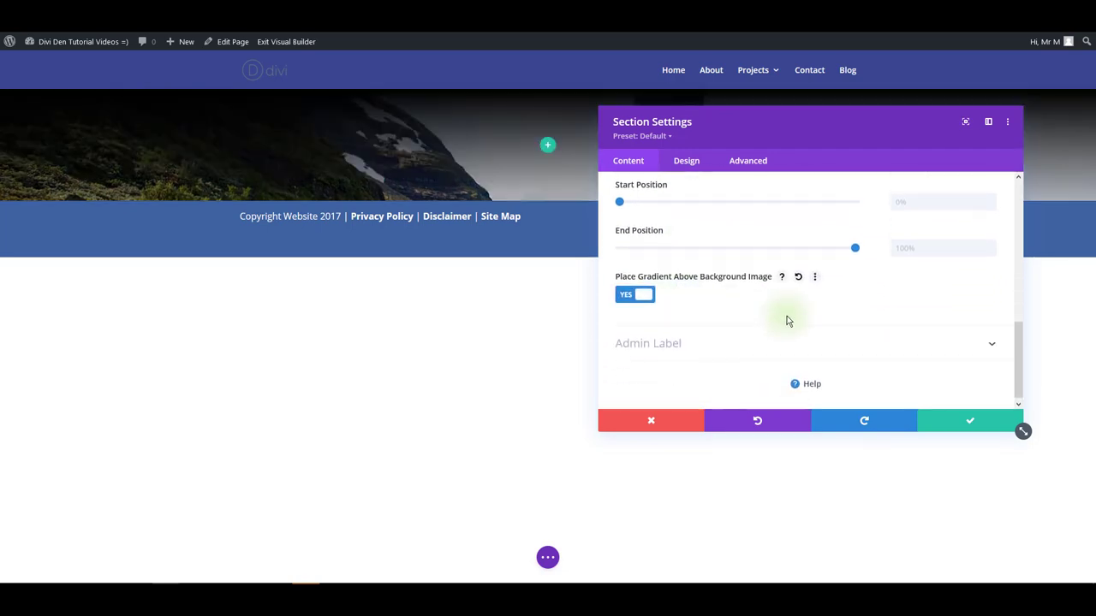
left_click(623, 366)
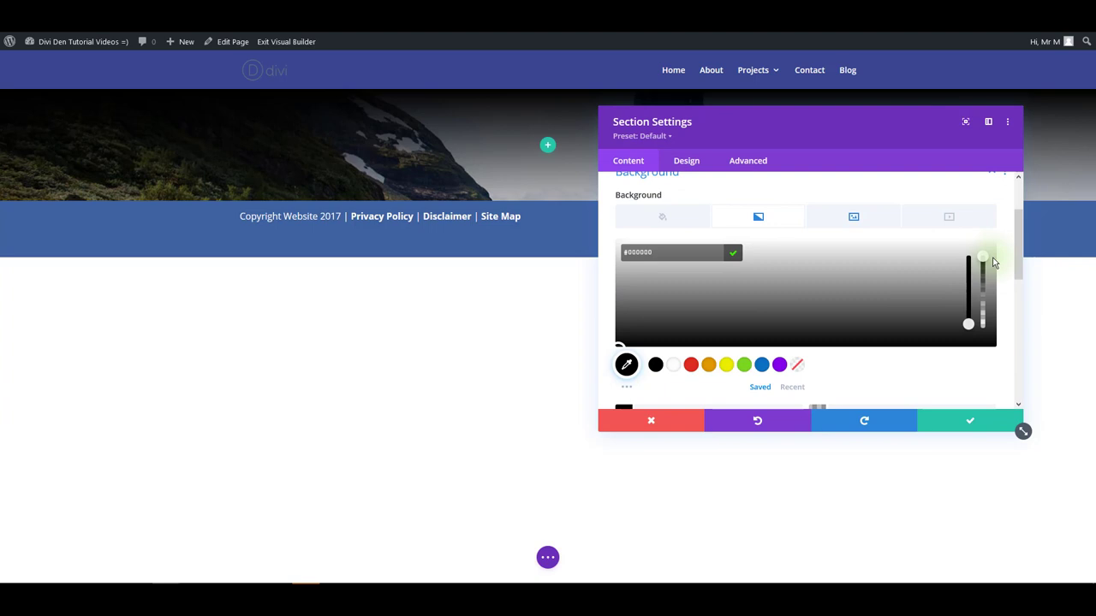
left_click_drag(983, 264, 982, 289)
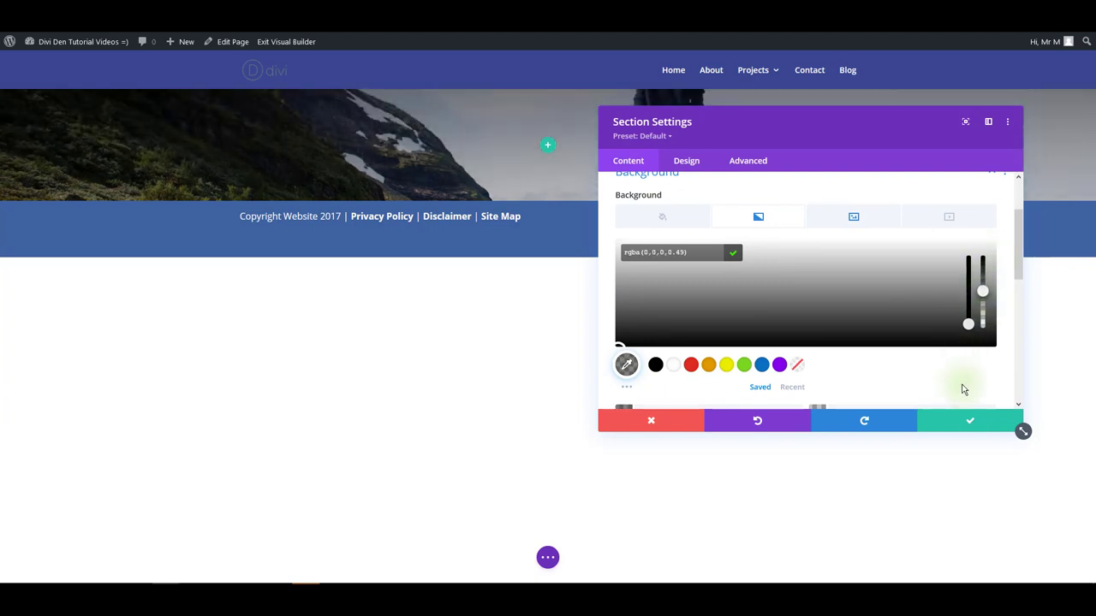
left_click(975, 404)
left_click(974, 417)
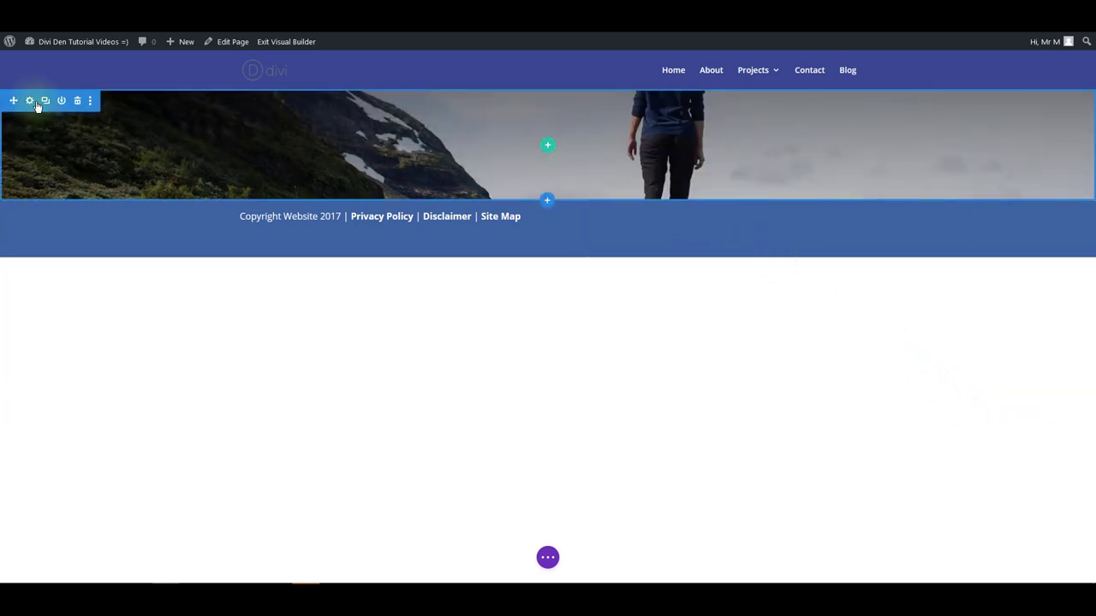
Set the section's sizing height to 100vh and save
left_click(32, 102)
left_click(686, 164)
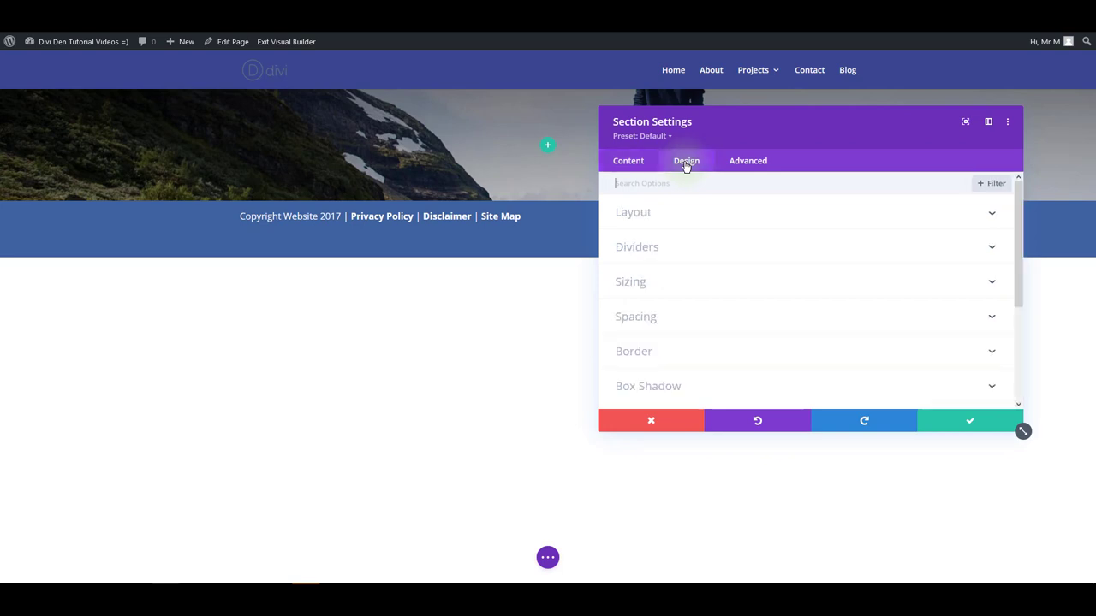
left_click(657, 281)
scroll(660, 289, "down", 2)
left_click(906, 330)
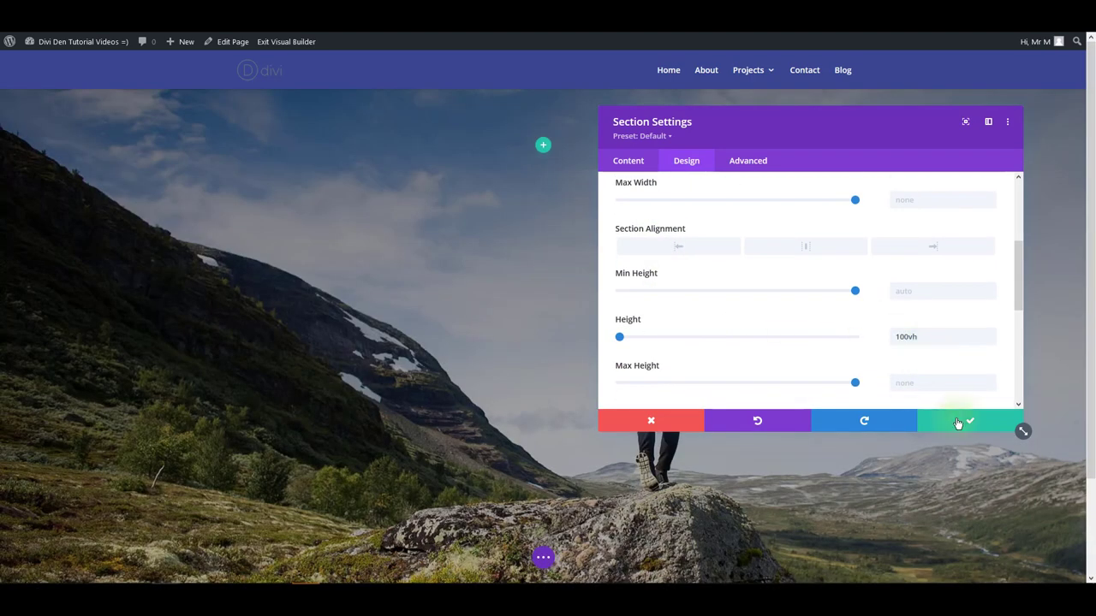
left_click(959, 420)
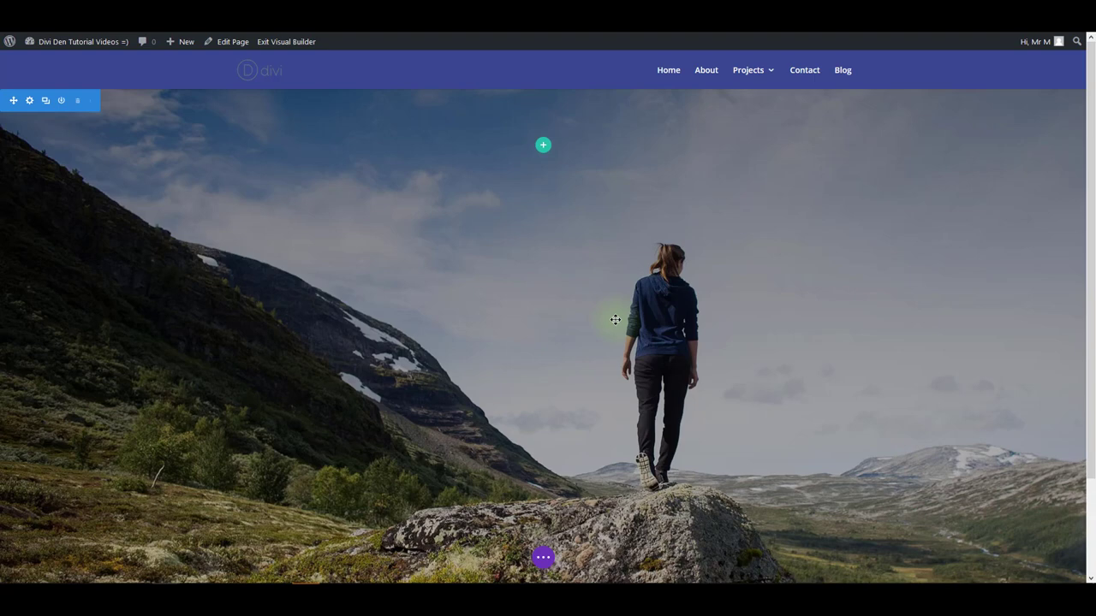
Add a one-column row with a Text module and replace its default body text
left_click(543, 145)
left_click(475, 238)
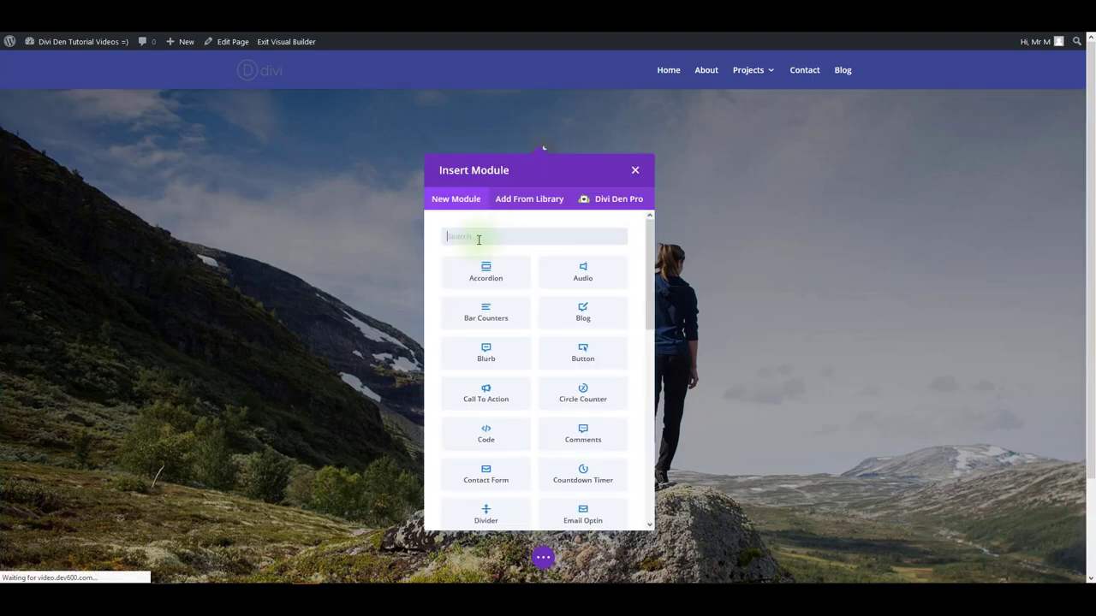
type("text")
left_click(495, 267)
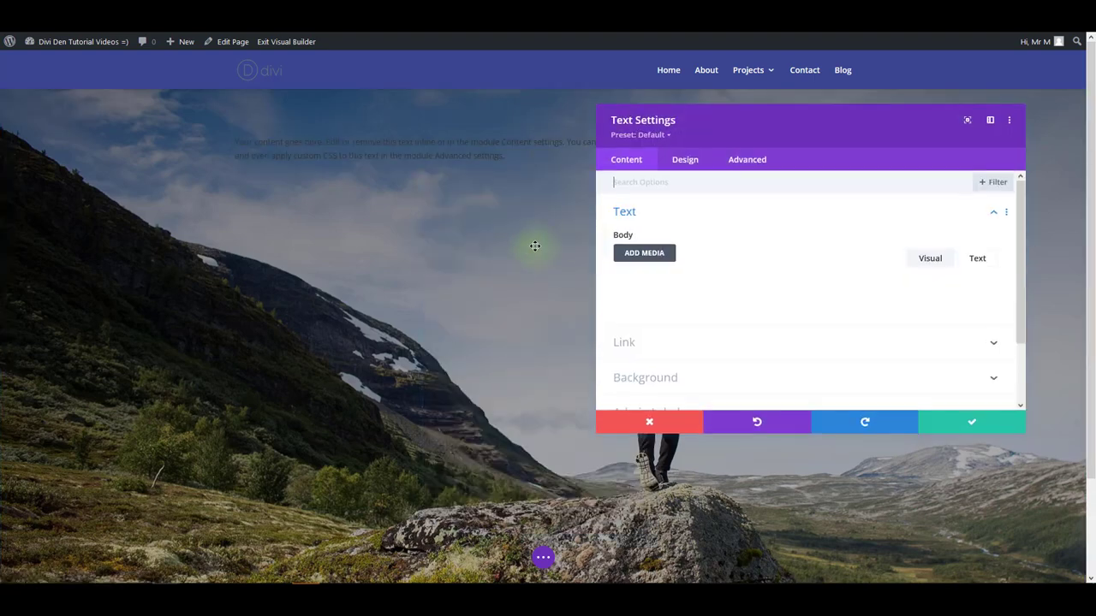
triple_click(736, 332)
type("q")
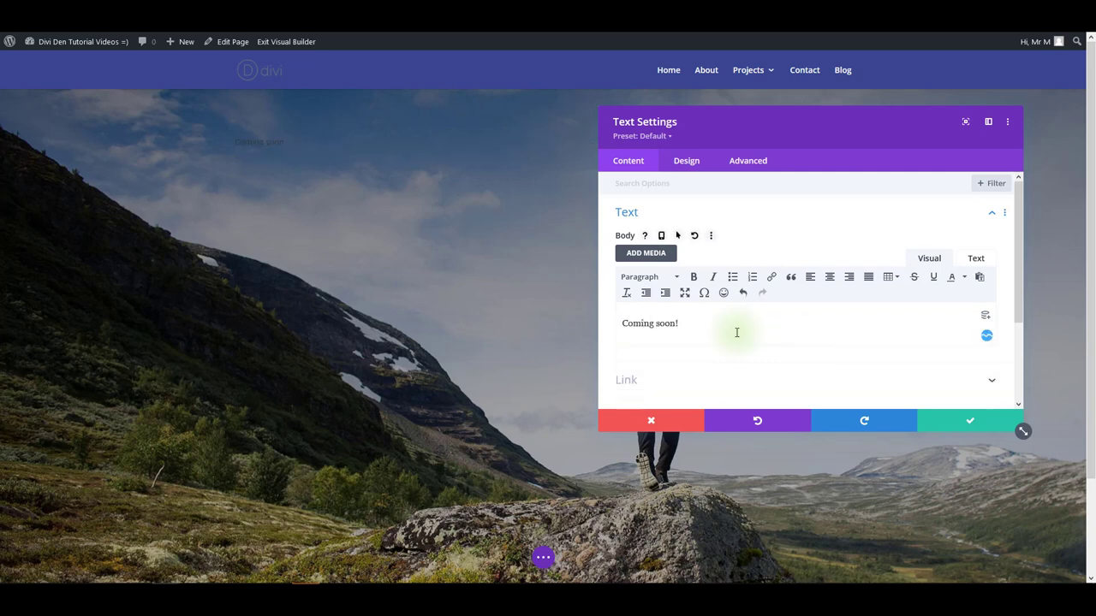
Format the Coming soon! text as Heading 1
left_click(687, 162)
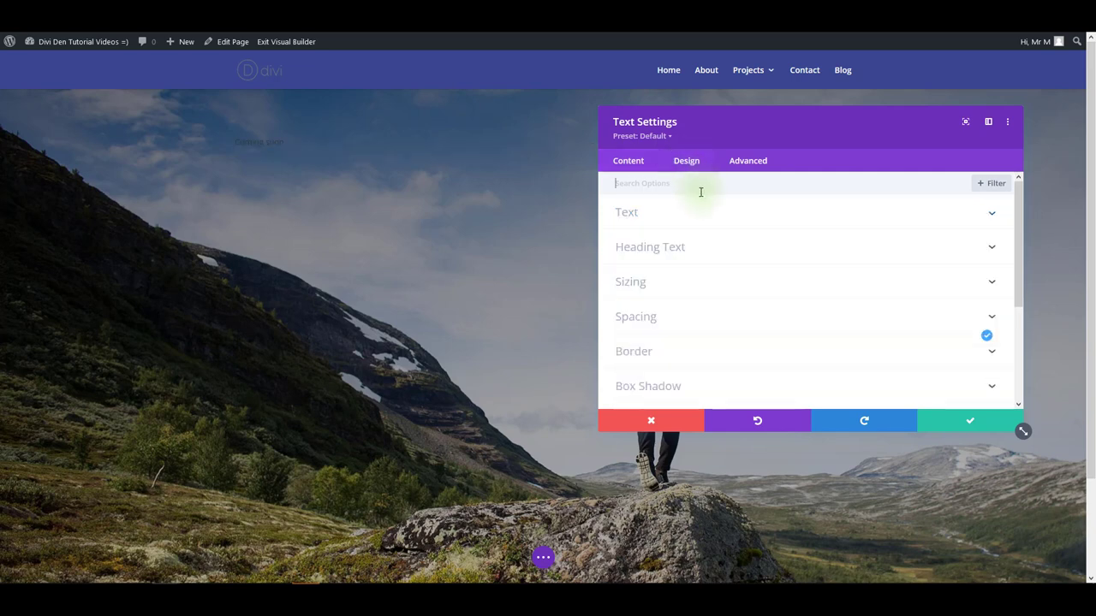
left_click(676, 248)
left_click(630, 161)
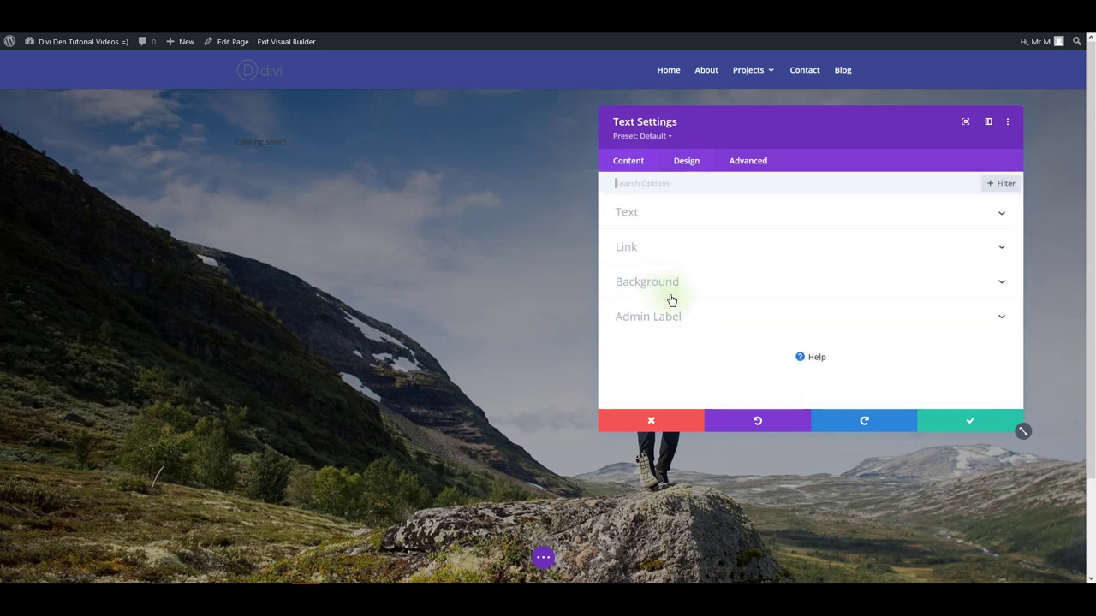
left_click(646, 215)
left_click_drag(690, 323, 579, 320)
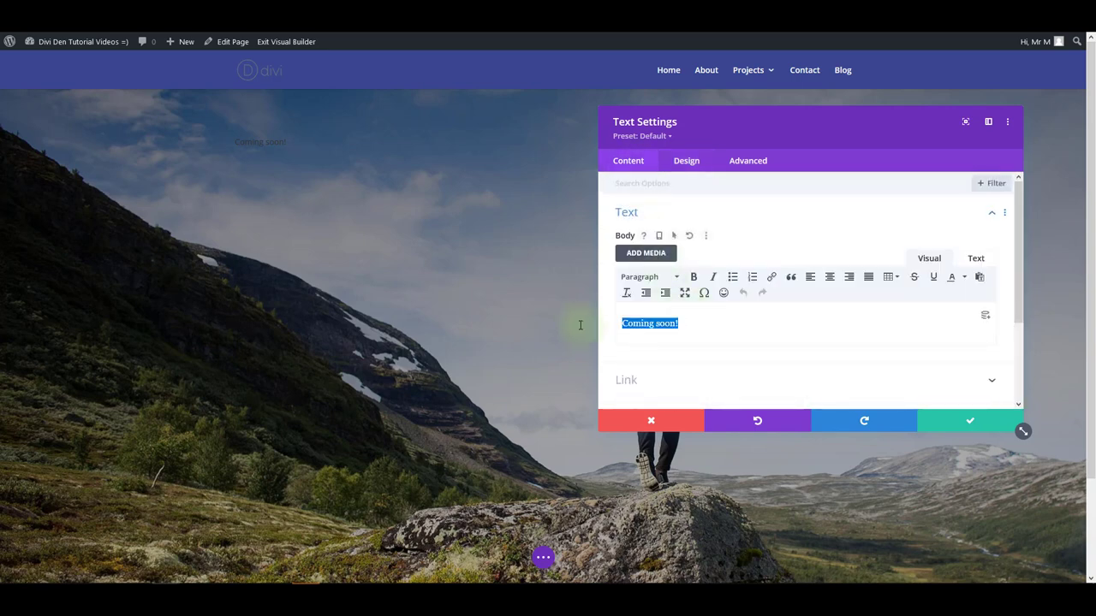
left_click(636, 278)
left_click(675, 320)
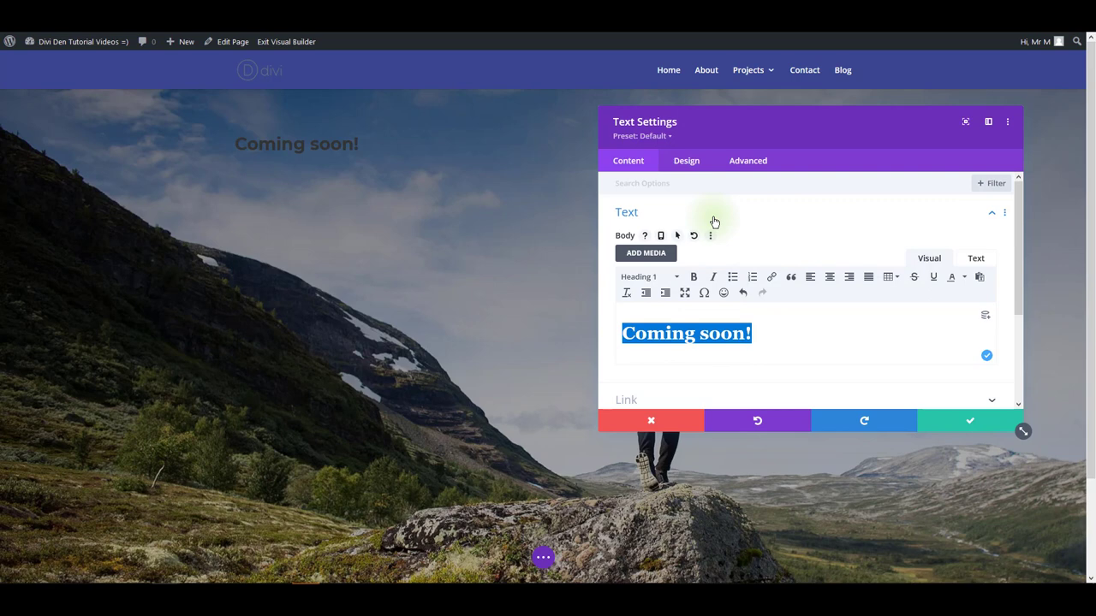
Style the heading with a new font, white colour, 49px size and centre alignment, then save
left_click(689, 163)
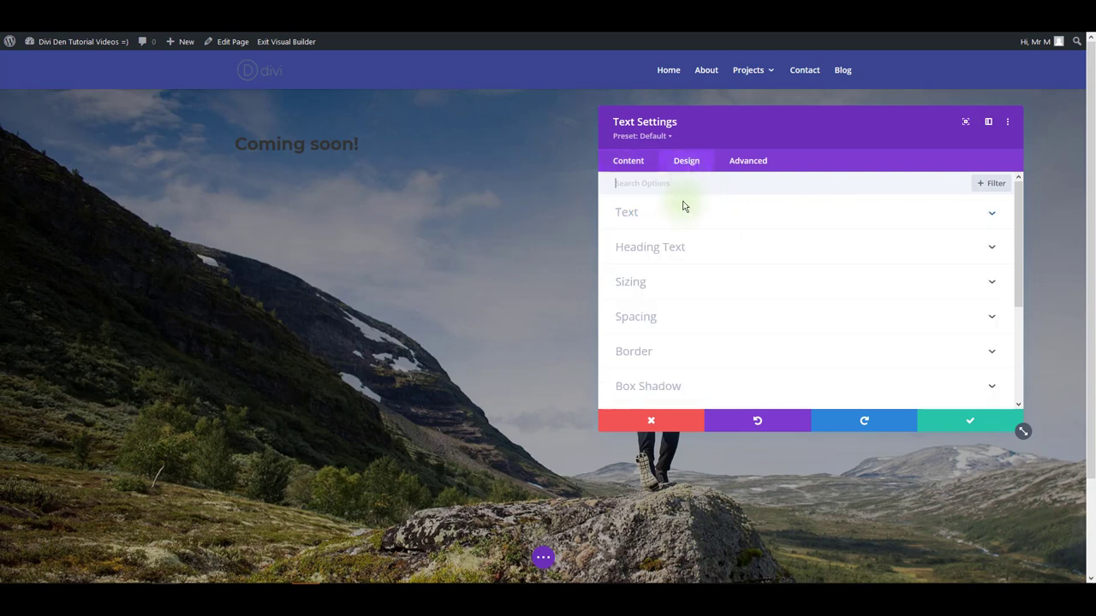
left_click(666, 245)
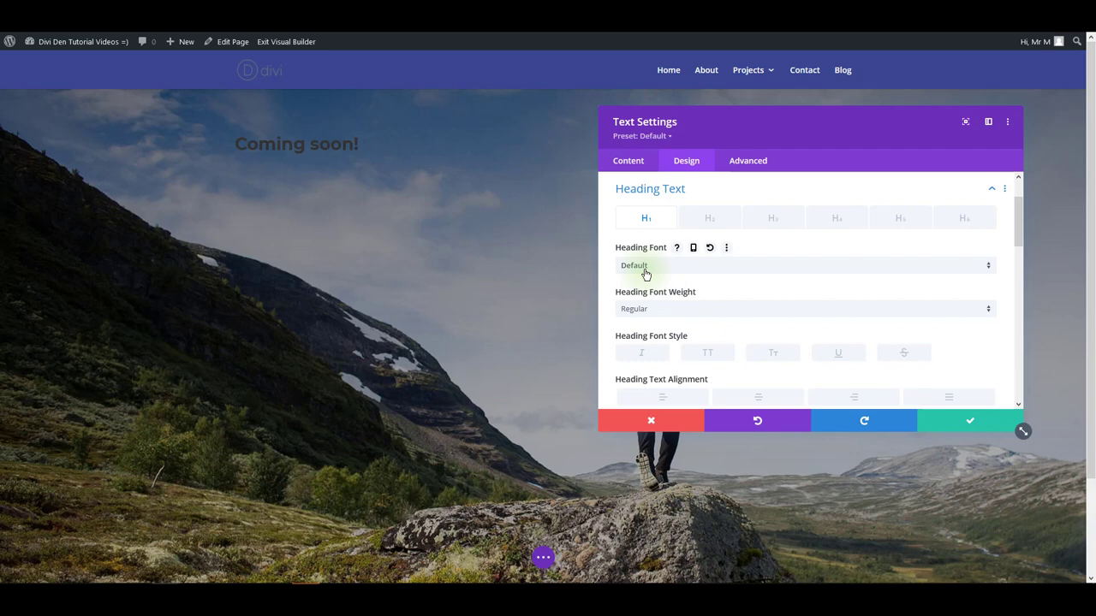
left_click(645, 273)
left_click(665, 163)
scroll(684, 313, "down", 2)
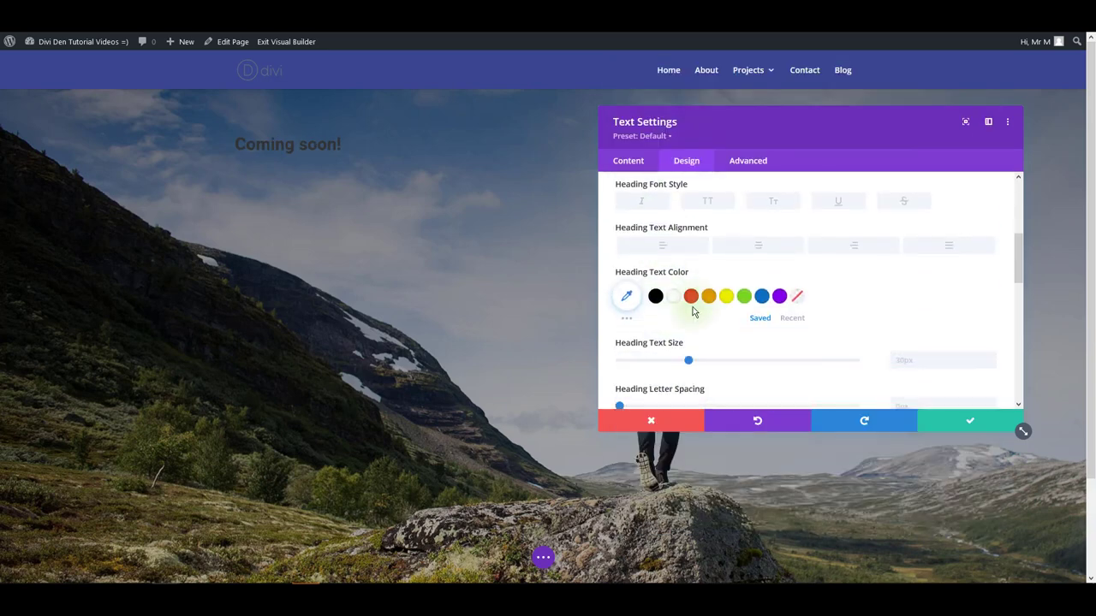
left_click(673, 296)
left_click_drag(688, 360, 737, 361)
left_click(760, 245)
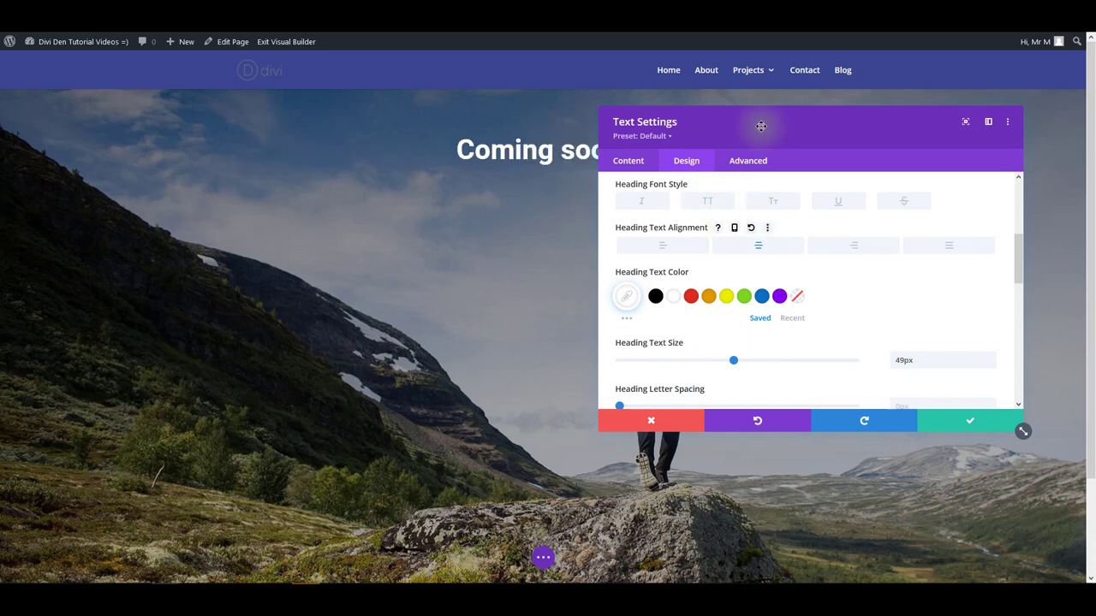
left_click_drag(760, 126, 829, 219)
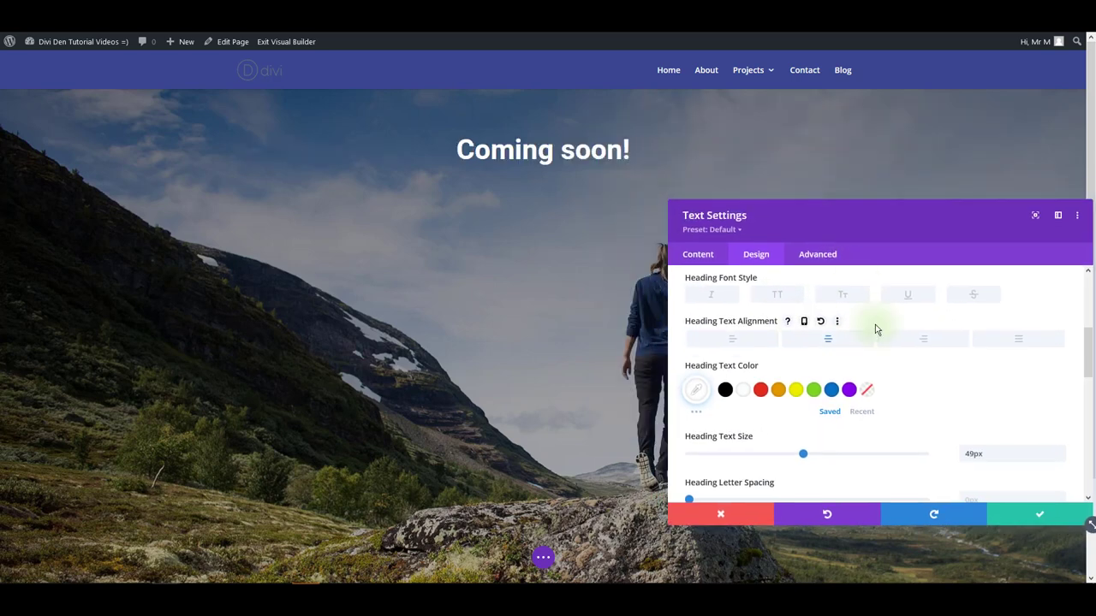
left_click(1026, 520)
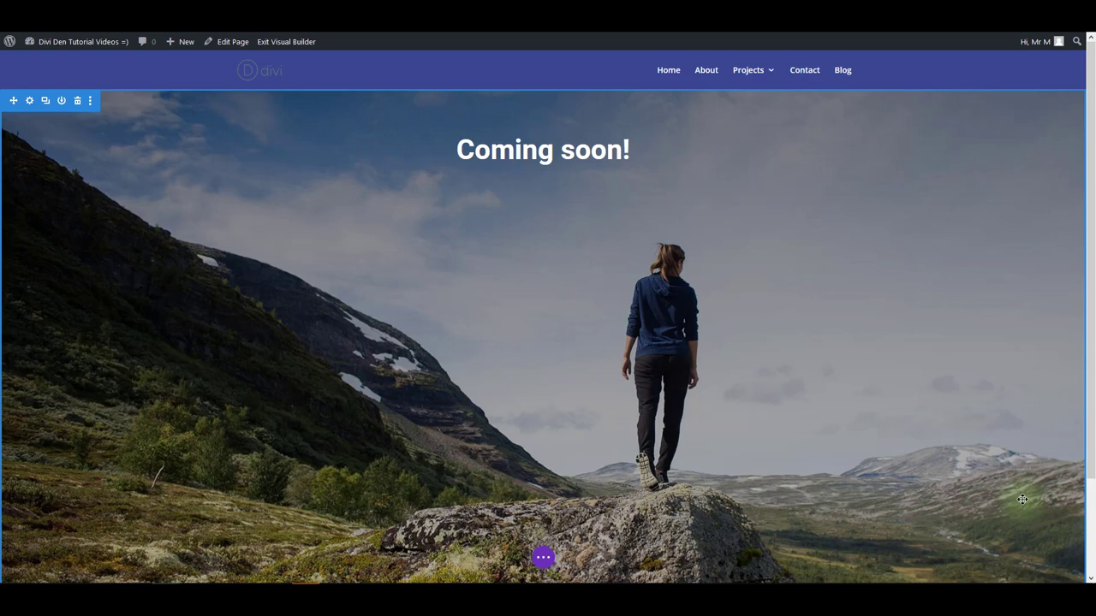
Save the page to the Divi Library as 'Coming soon template', ticking the Coming Soon Page category
left_click(544, 559)
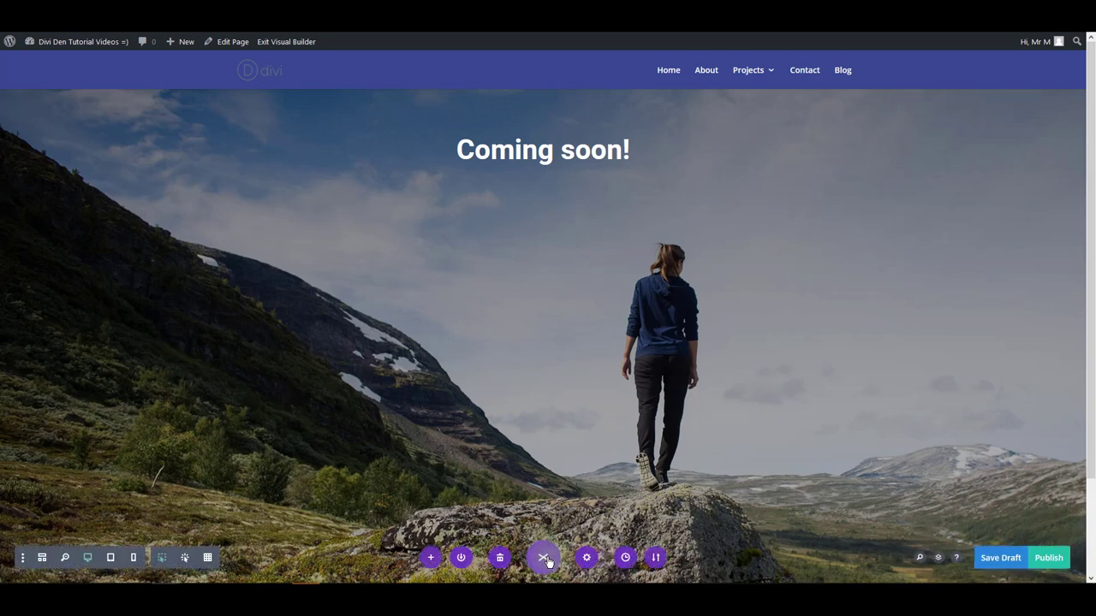
left_click(465, 558)
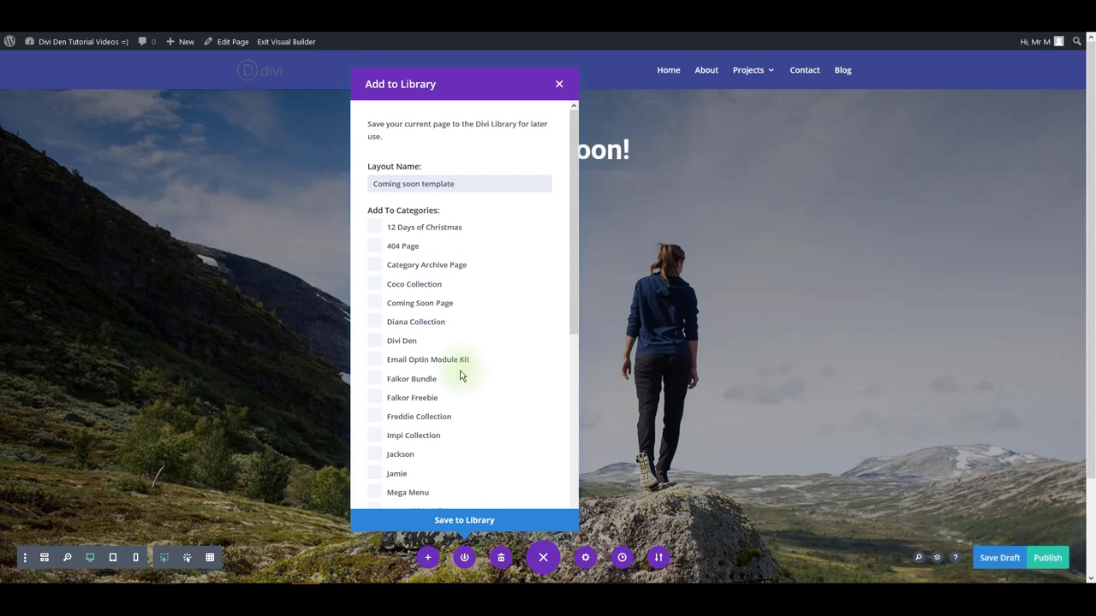
left_click(422, 306)
scroll(428, 331, "down", 5)
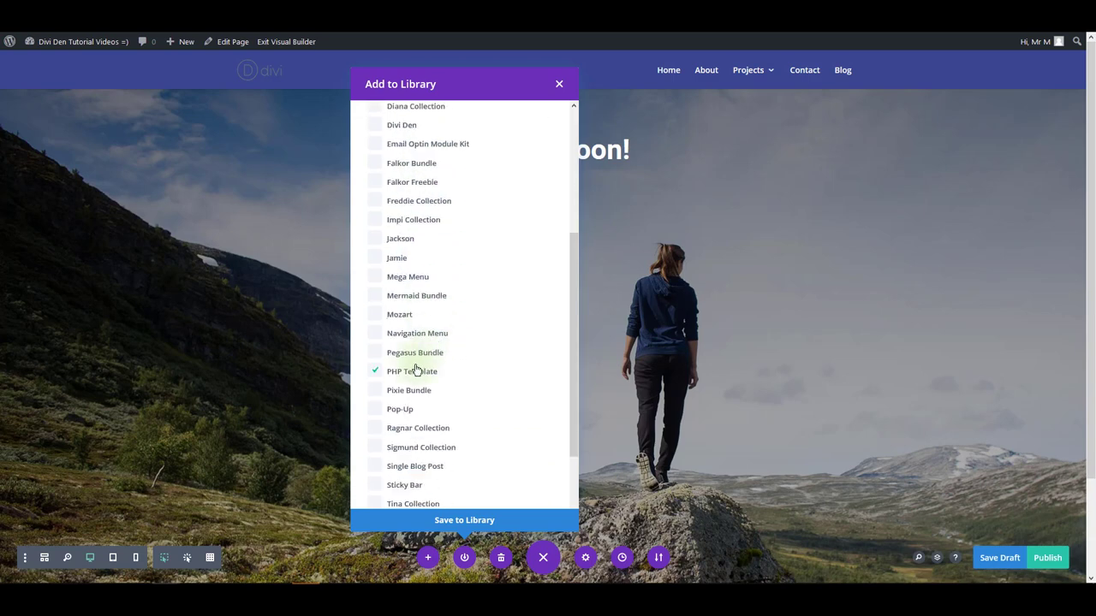
left_click(479, 520)
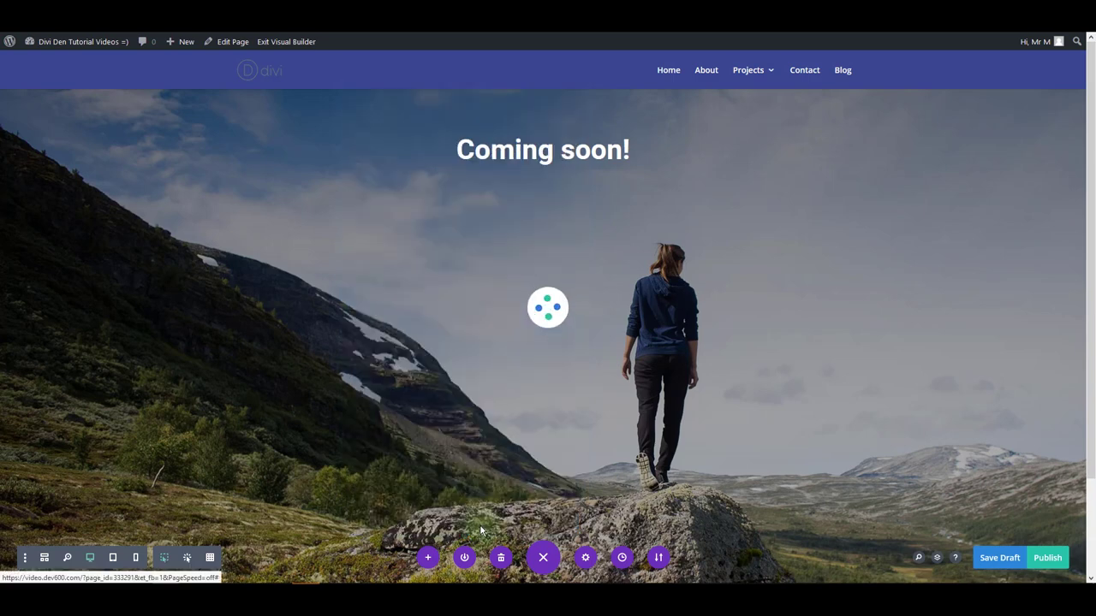
Exit the visual builder, discarding leftover changes, and return to the admin dashboard
left_click(295, 51)
left_click(503, 377)
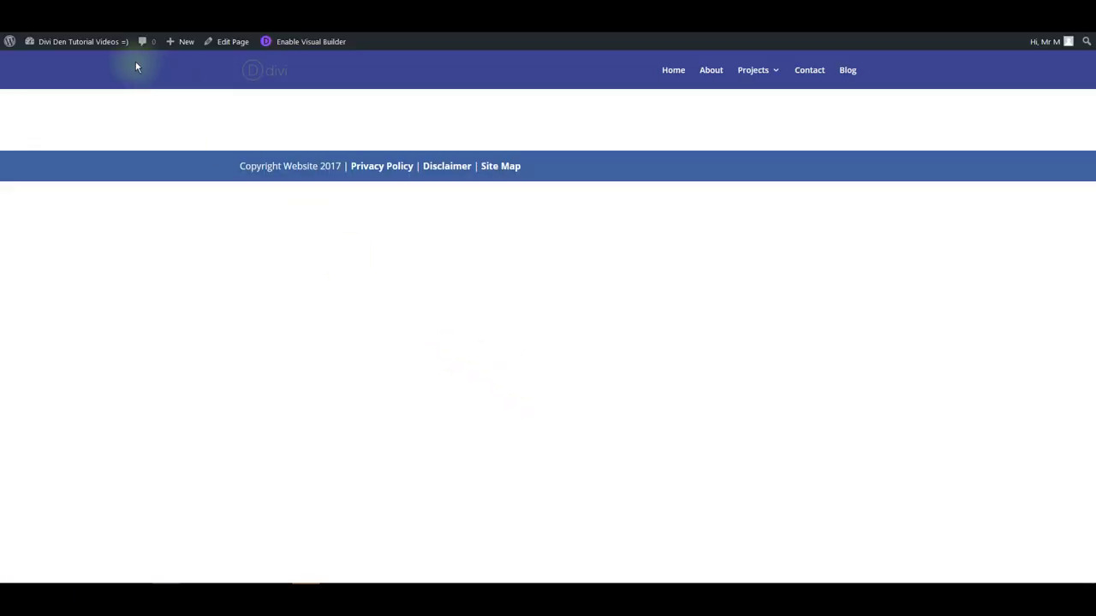
left_click(94, 63)
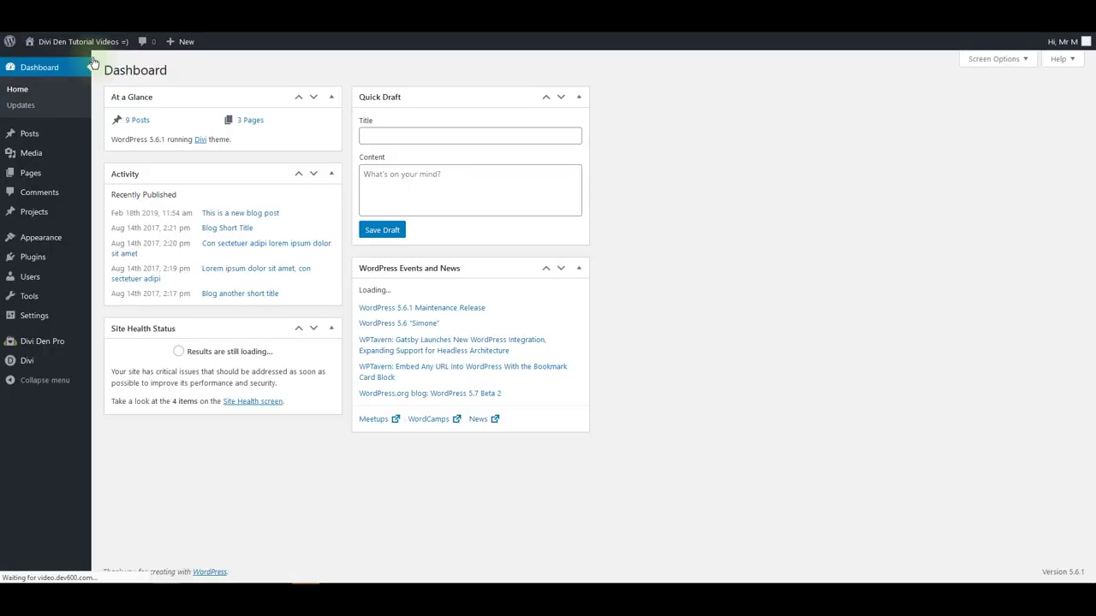
In the Customizer's Divi Den Pro Coming Soon Page settings, choose 'Coming soon template' and publish
mouse_move(51, 240)
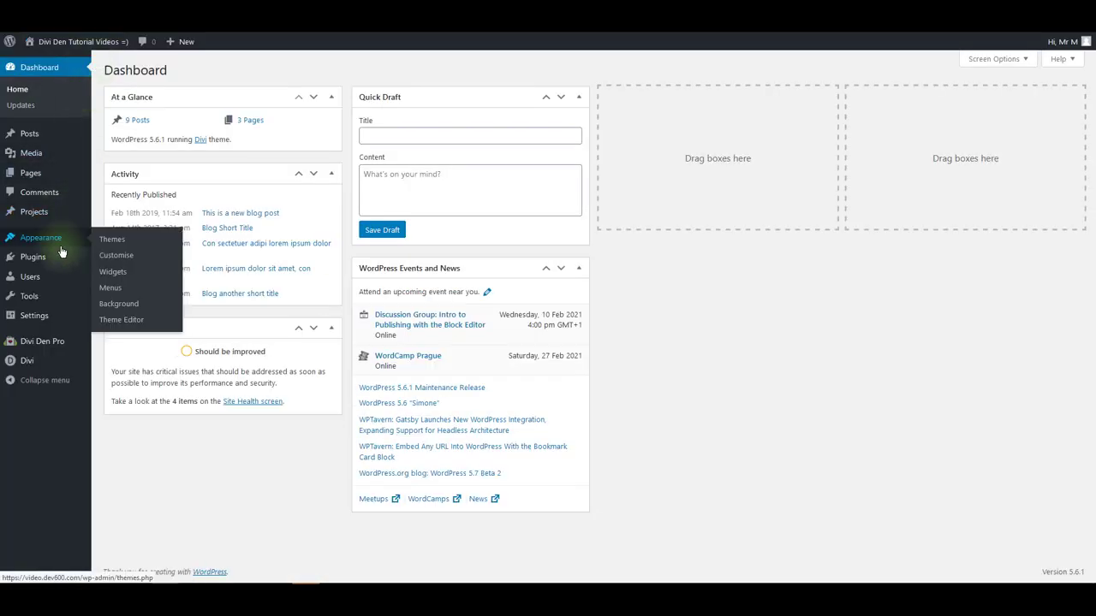
left_click(132, 261)
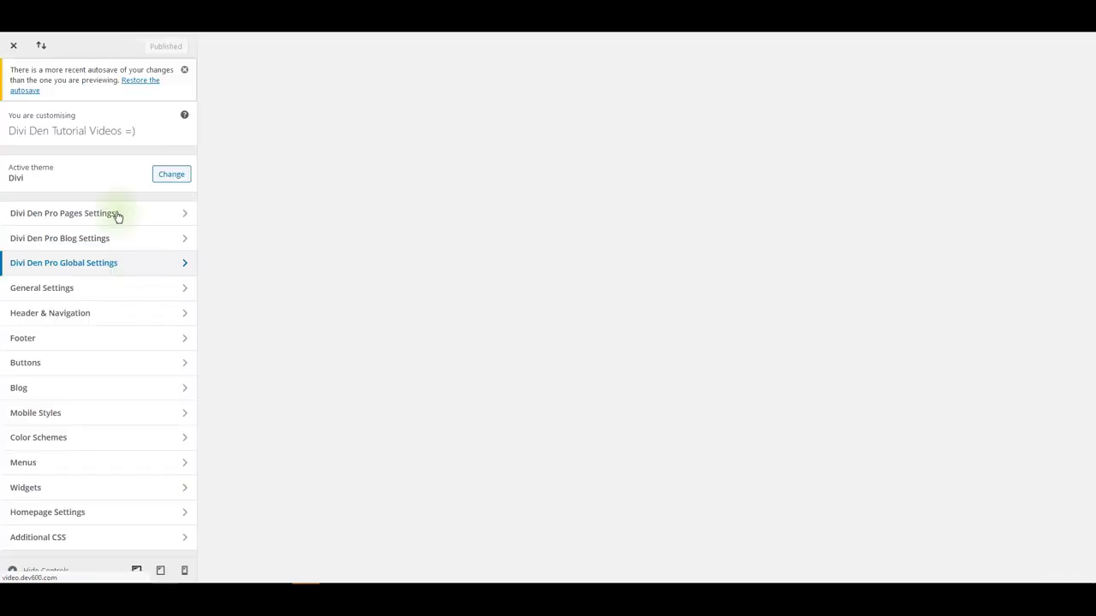
left_click(116, 215)
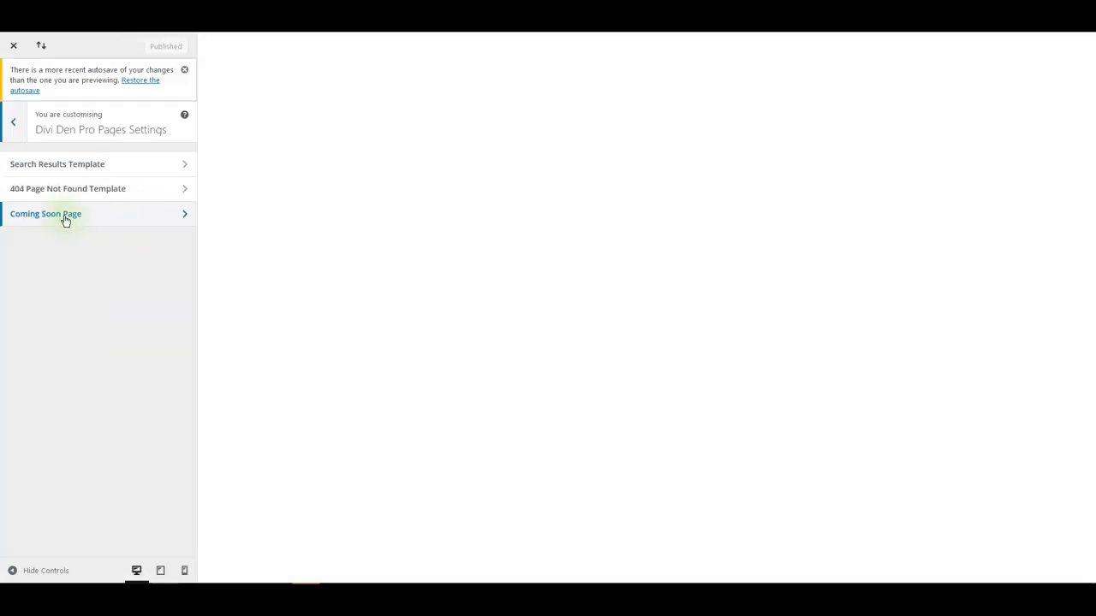
left_click(66, 214)
left_click(61, 439)
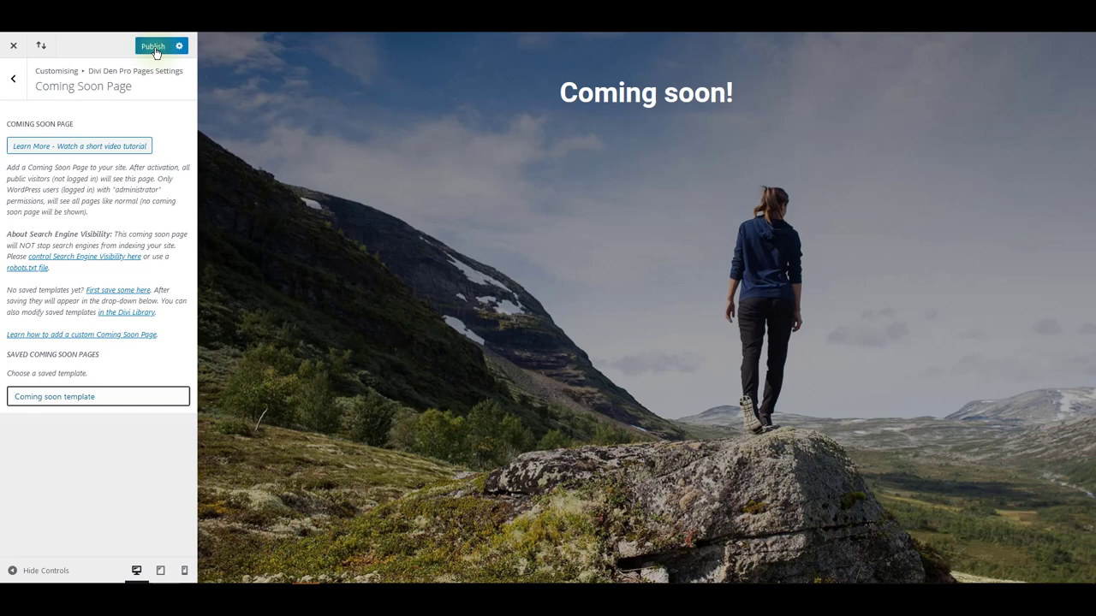
left_click(153, 48)
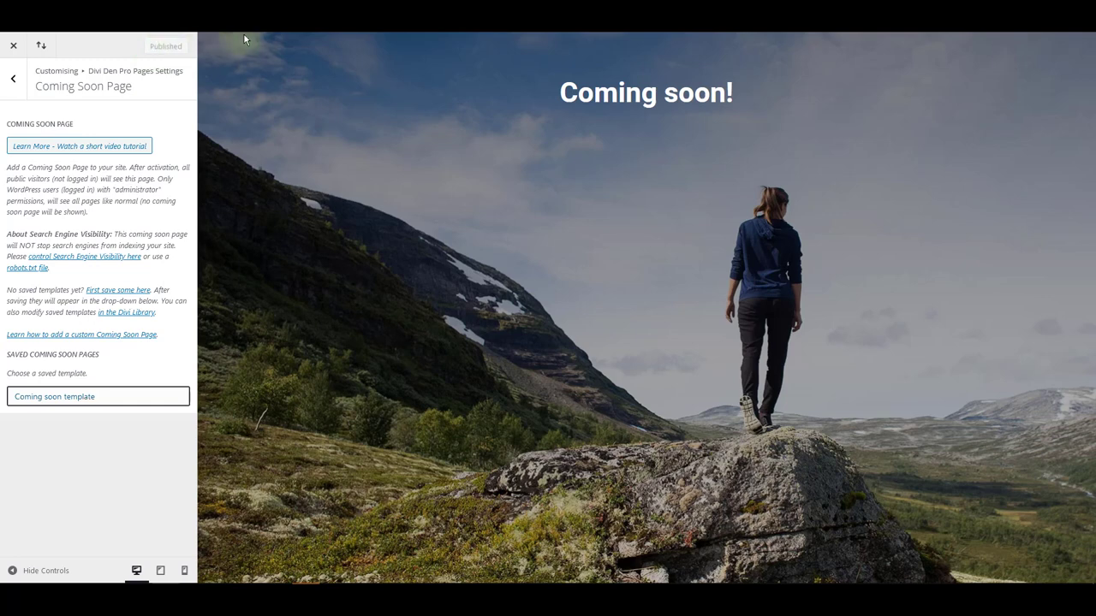